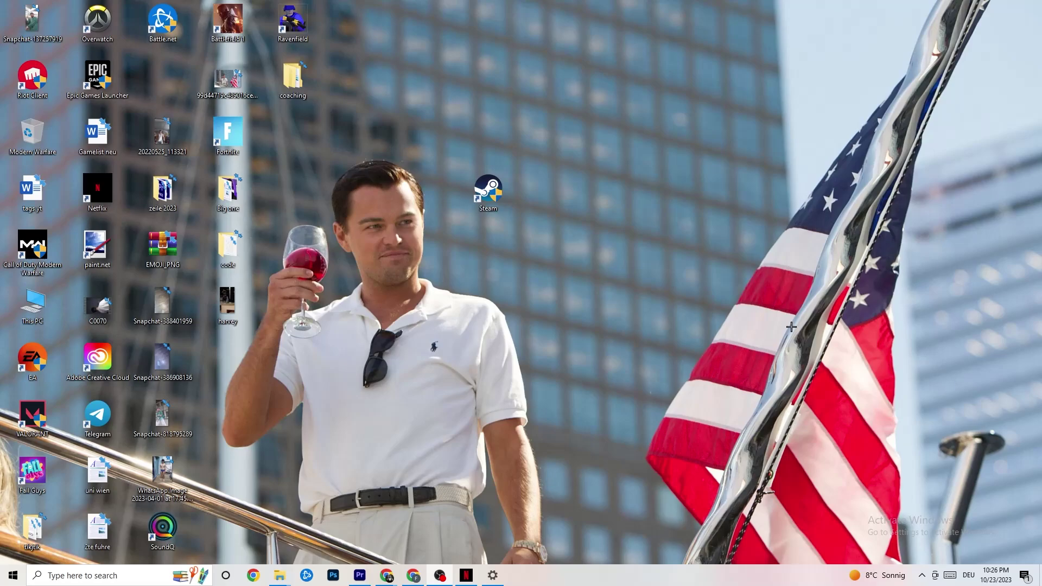
# Reposition the Steam shortcut on the desktop and glance at its right-click menu.
pyautogui.moveTo(507, 174); pyautogui.dragTo(442, 172)
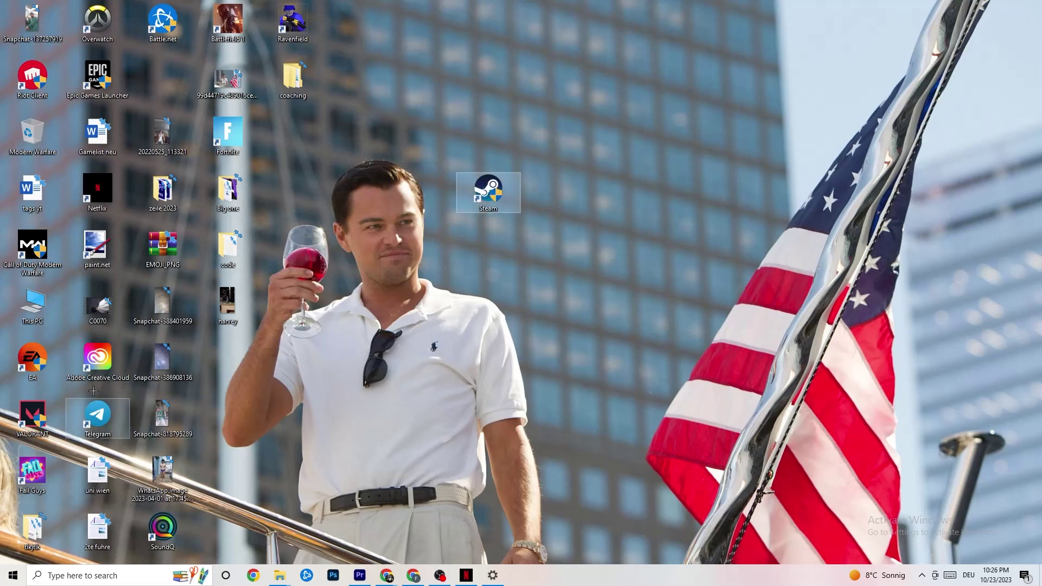
pyautogui.moveTo(491, 201); pyautogui.dragTo(496, 163)
pyautogui.click(489, 125)
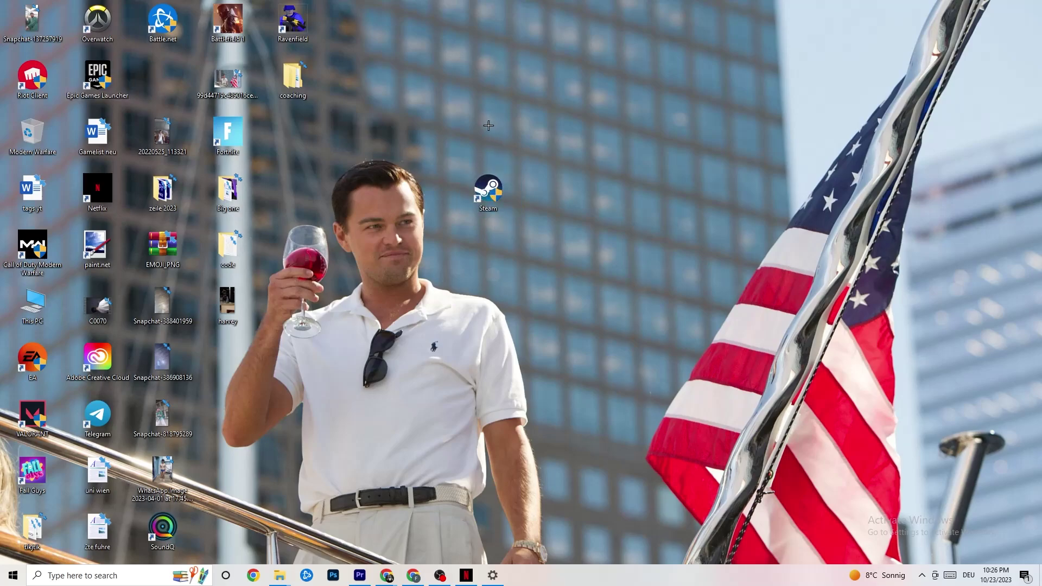
pyautogui.rightClick(499, 189)
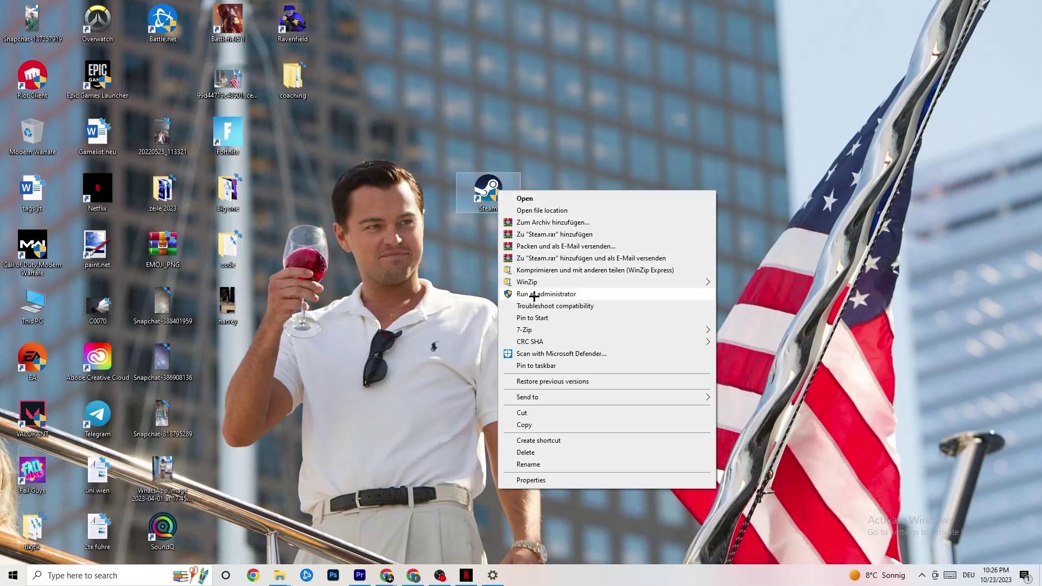
pyautogui.click(448, 289)
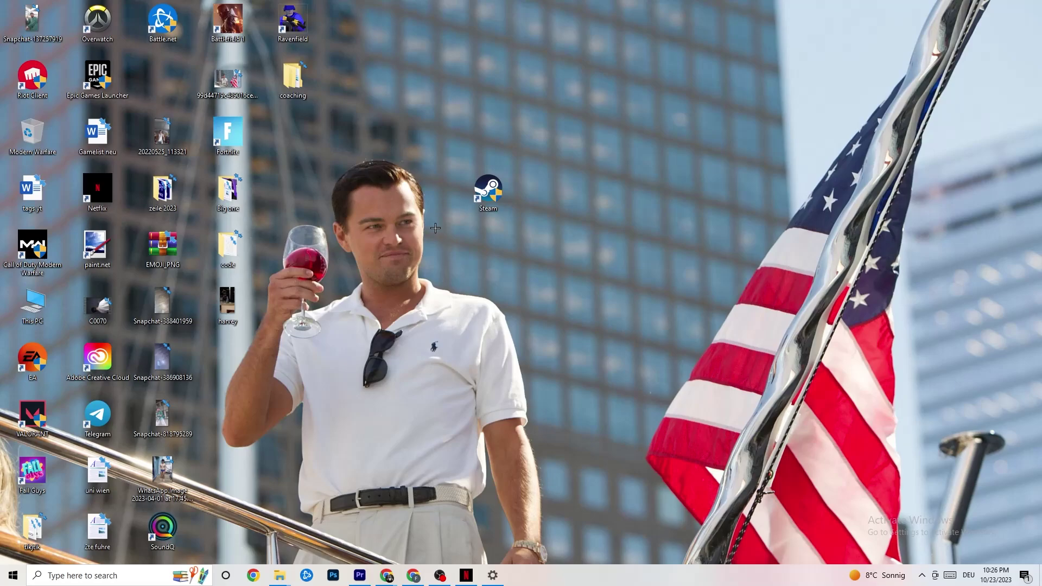
# In Steam's Properties, set Windows 8 compatibility mode and run as administrator, then confirm with OK.
pyautogui.rightClick(485, 193)
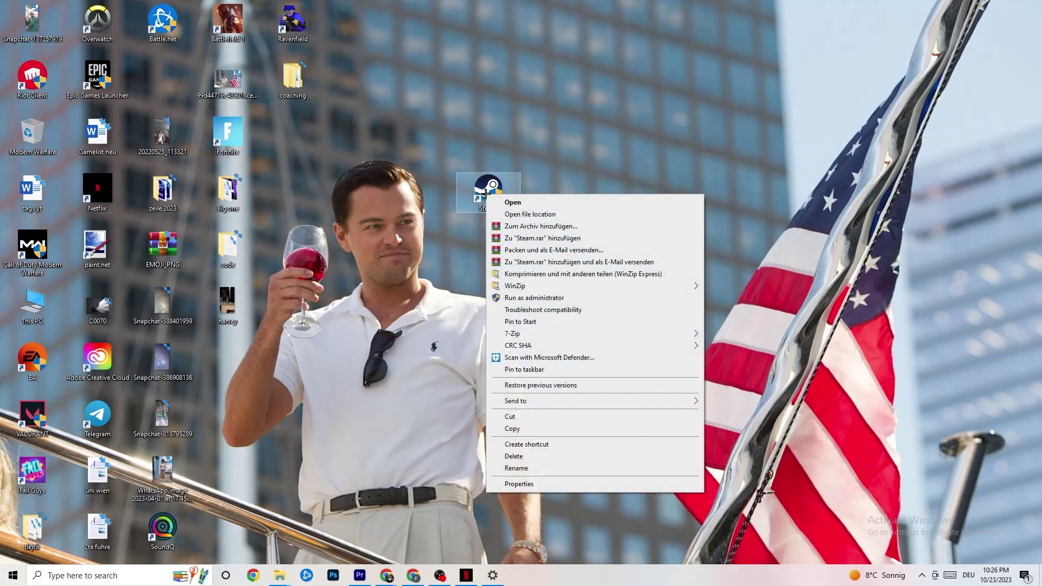
pyautogui.click(541, 484)
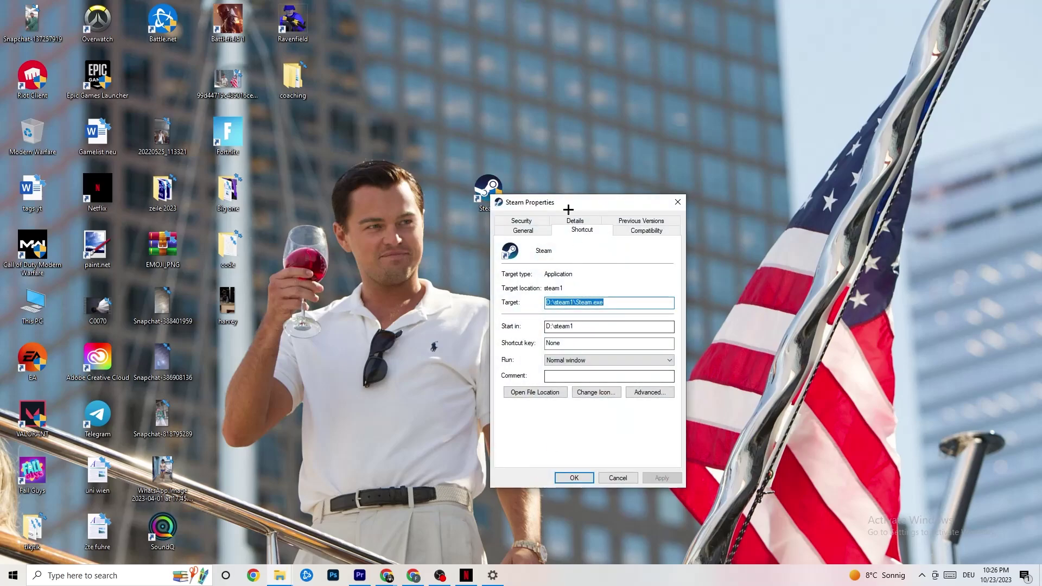
pyautogui.moveTo(568, 205); pyautogui.dragTo(512, 121)
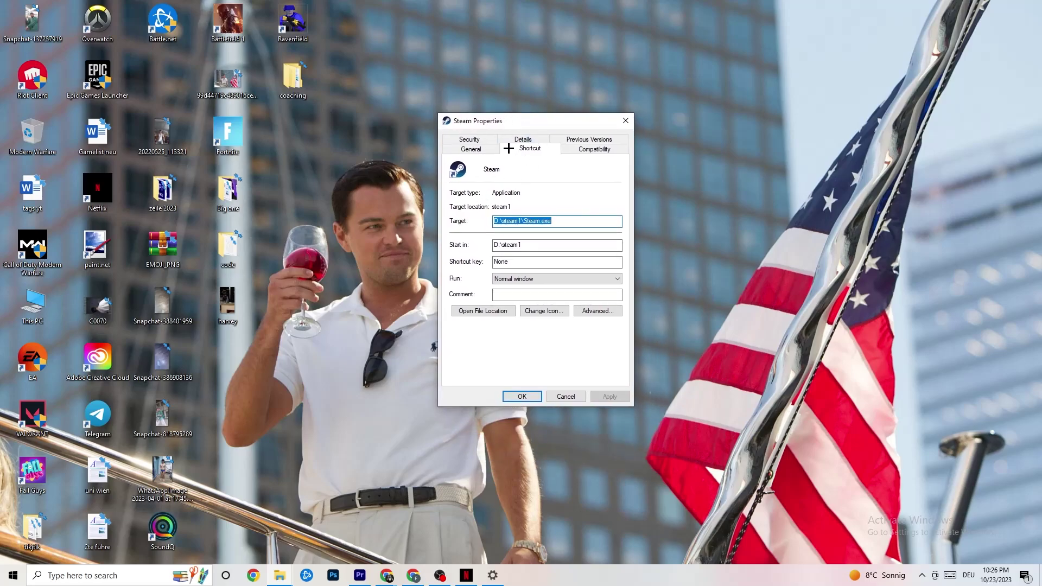
pyautogui.click(565, 147)
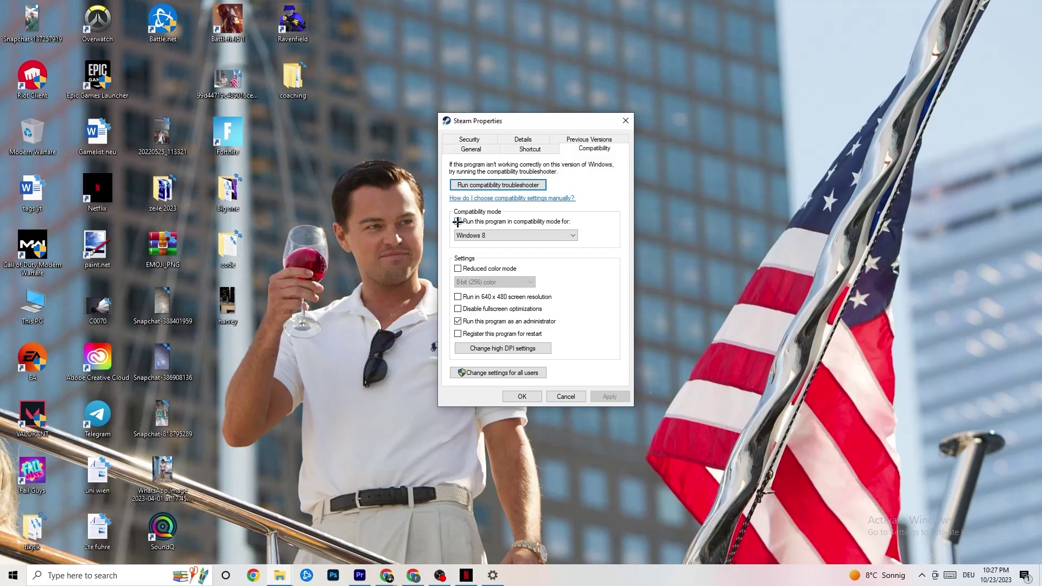
pyautogui.click(505, 234)
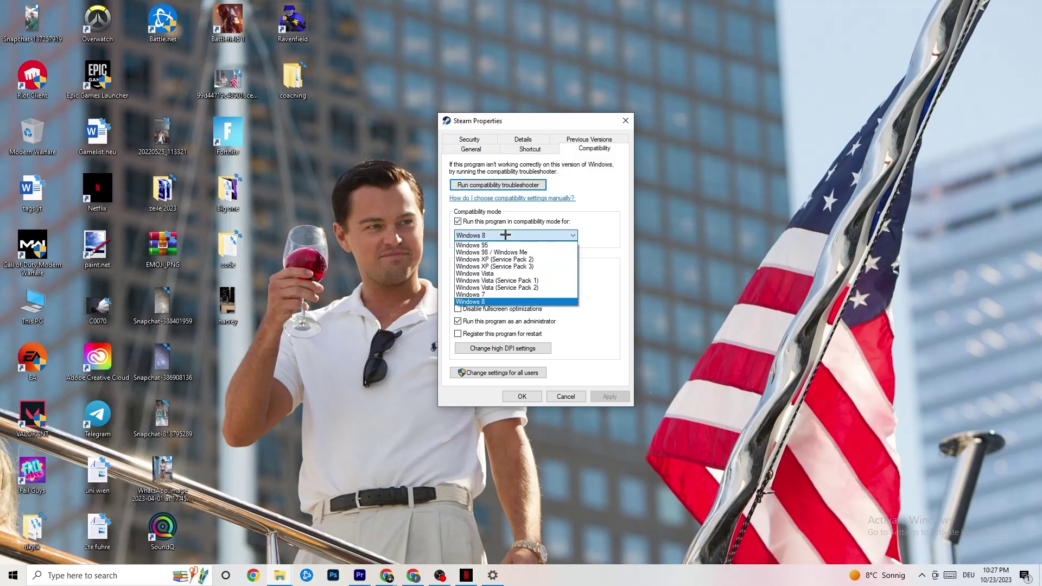
pyautogui.click(592, 251)
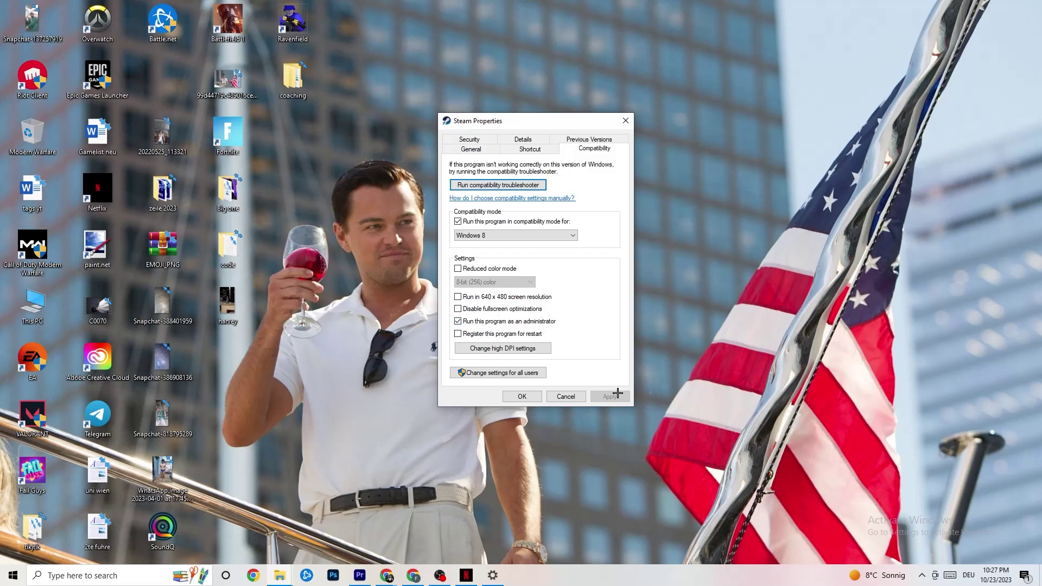
pyautogui.click(522, 397)
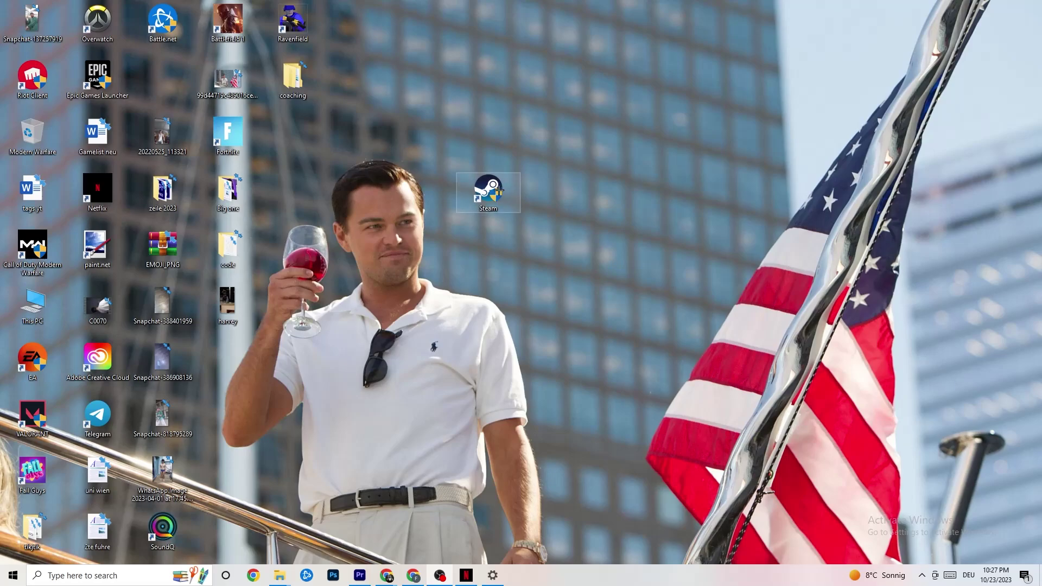
pyautogui.click(1, 583)
pyautogui.click(360, 526)
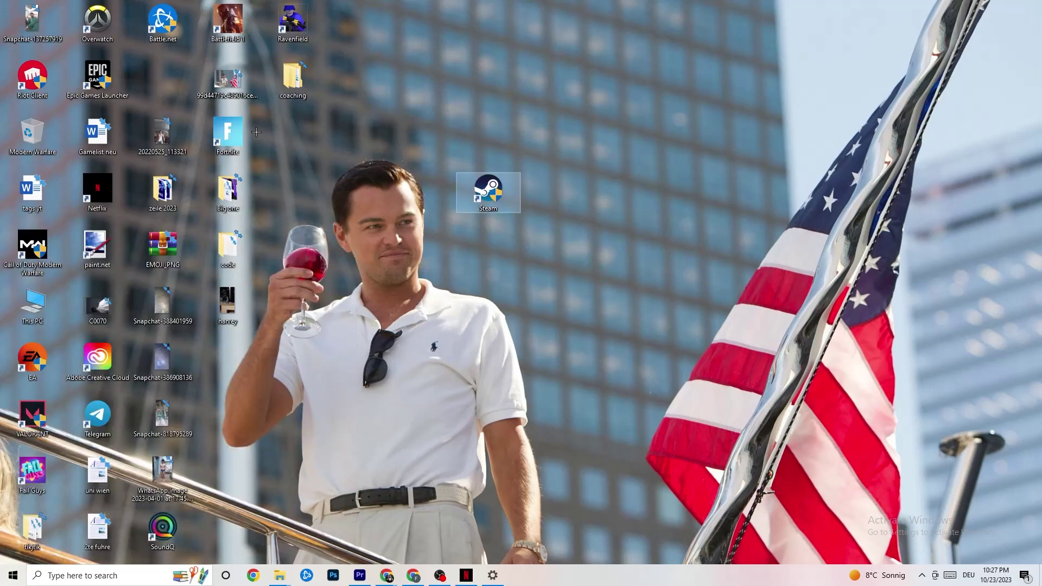
pyautogui.rightClick(478, 198)
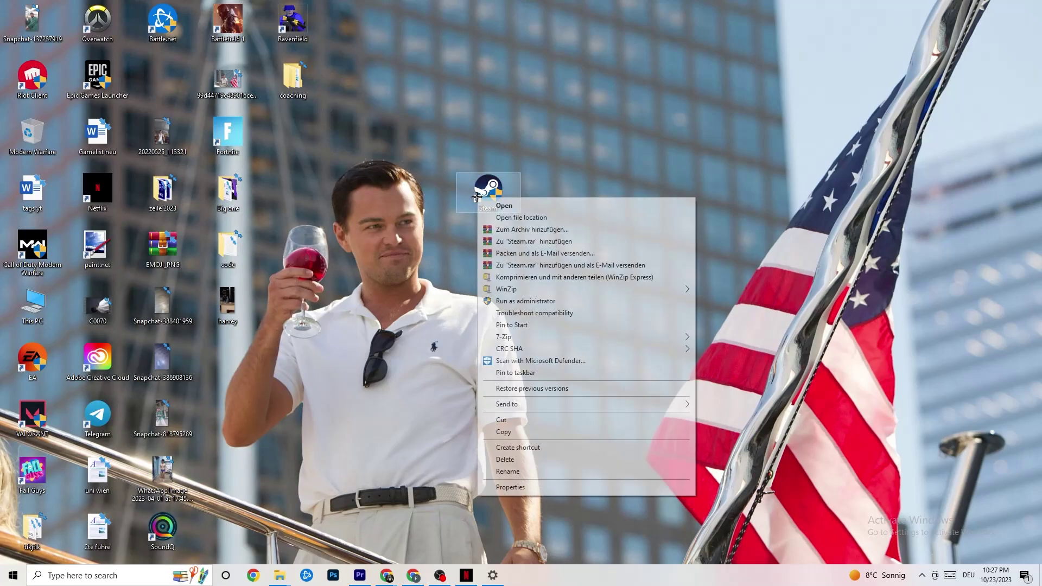
pyautogui.click(461, 302)
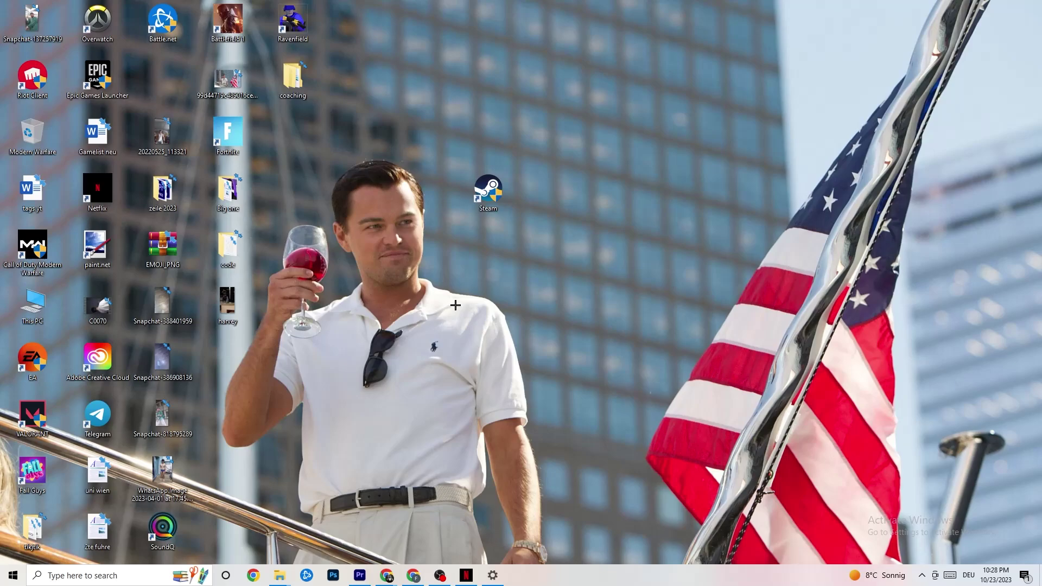
# Launch Task Manager from the taskbar menu and maximize its window.
pyautogui.rightClick(578, 582)
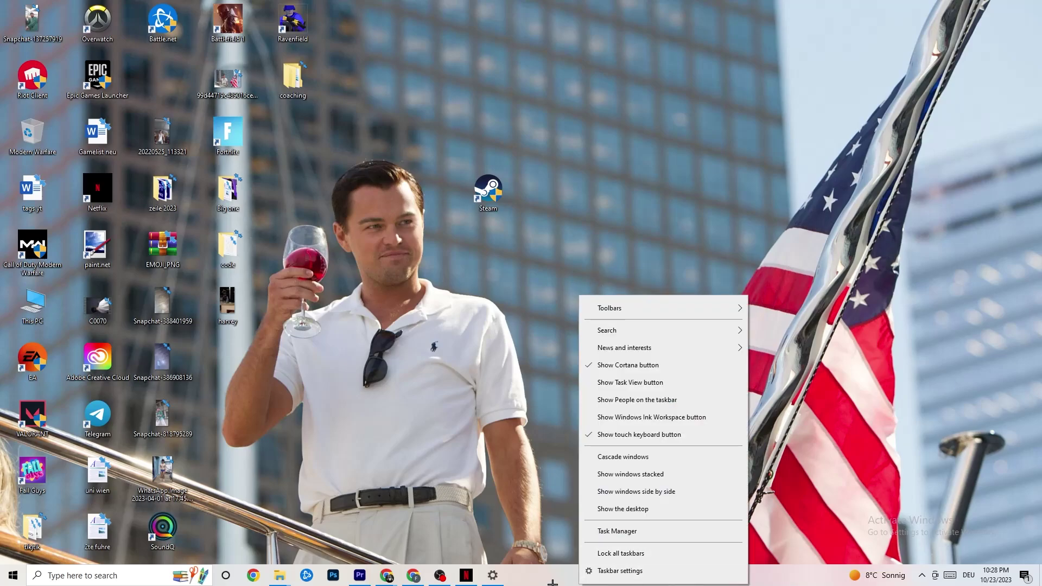
pyautogui.click(626, 531)
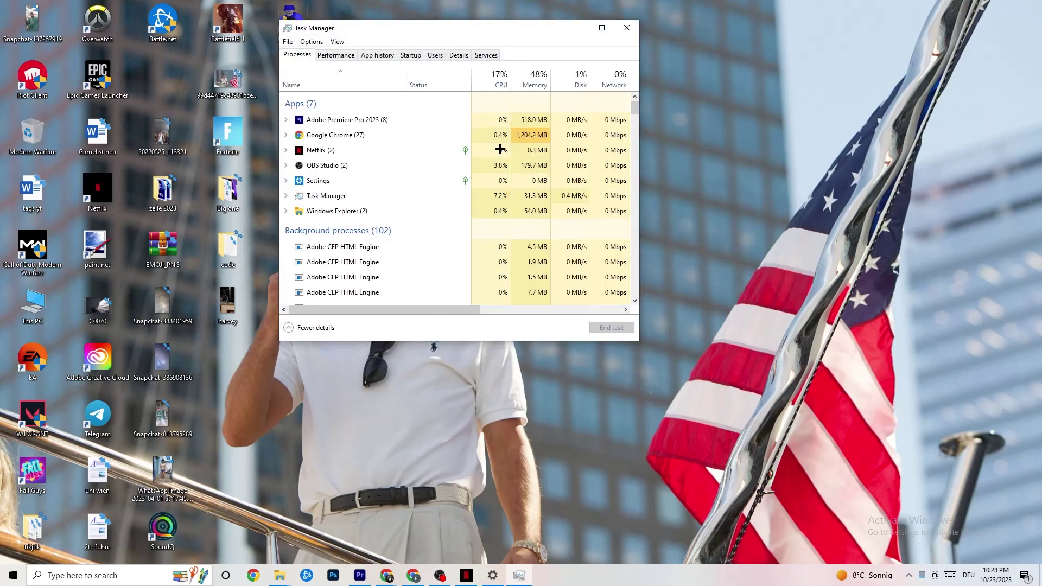
pyautogui.click(601, 28)
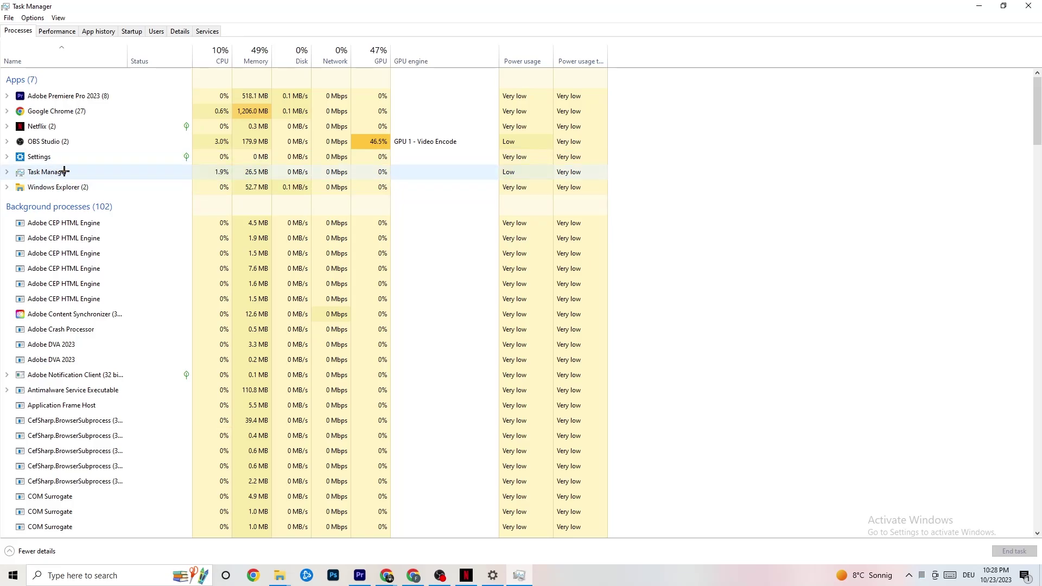
# Check Google Chrome's process menu without ending it, then switch to the Details tab.
pyautogui.rightClick(75, 111)
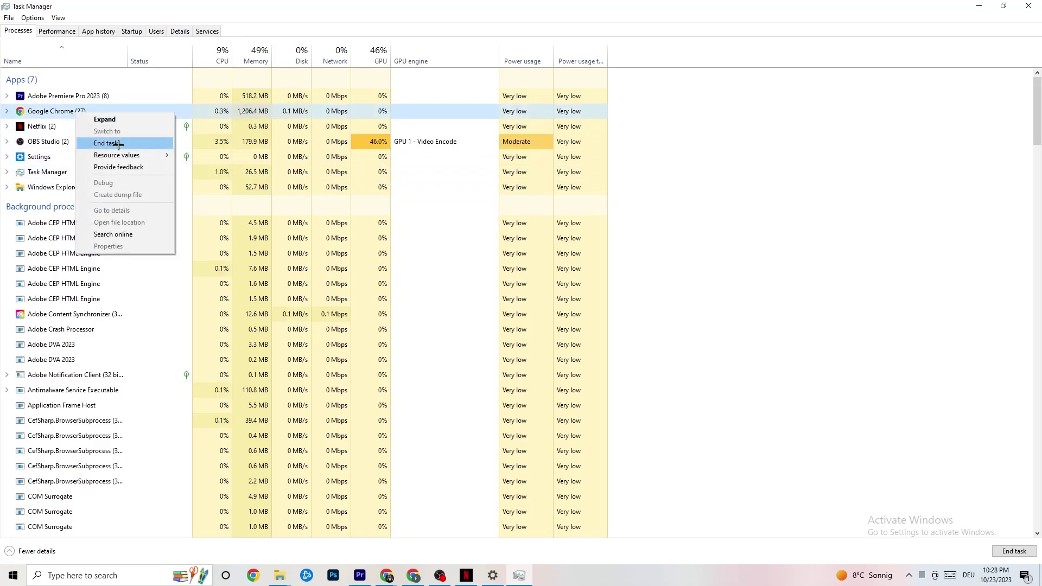
pyautogui.click(732, 131)
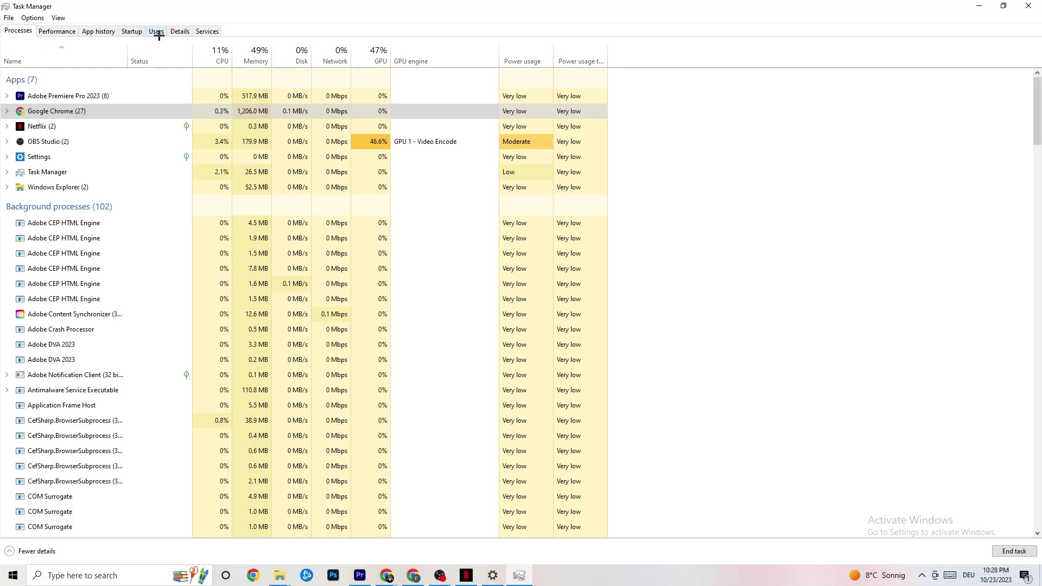
pyautogui.click(179, 31)
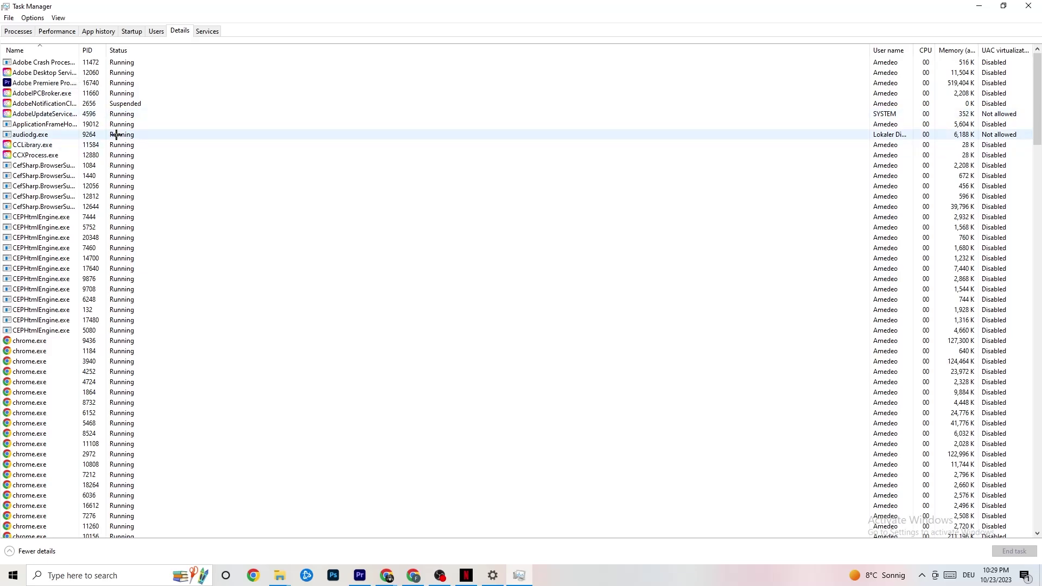
# View Adobe Premiere Pro's Set priority options and close them without changing anything.
pyautogui.rightClick(56, 85)
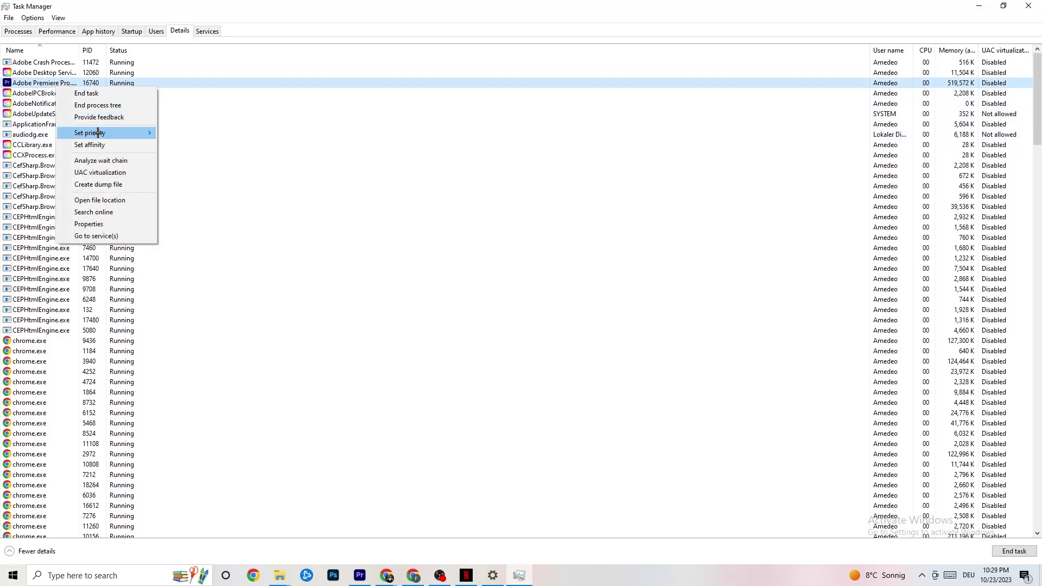
pyautogui.moveTo(99, 132)
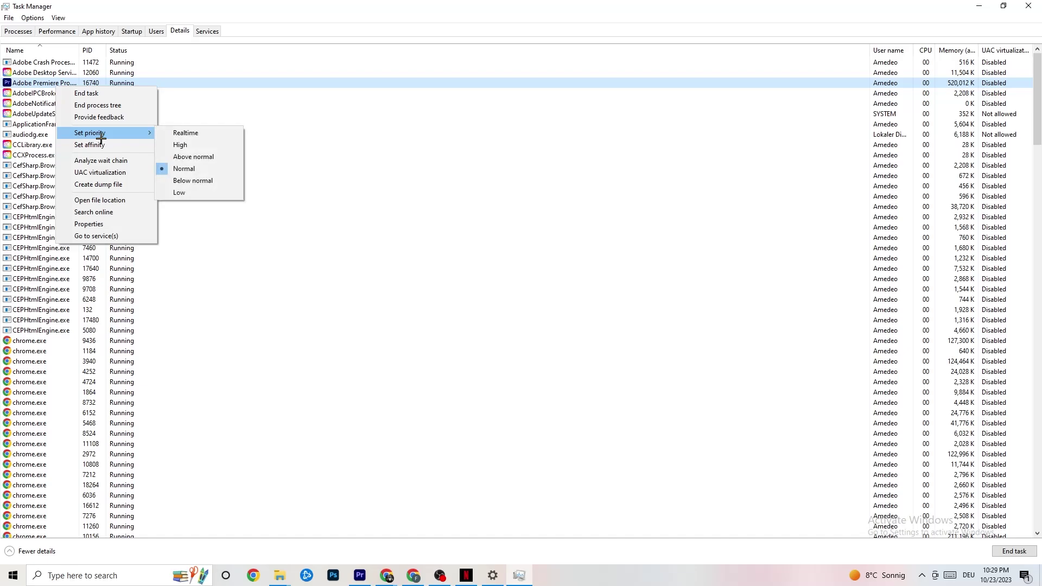
pyautogui.click(143, 128)
pyautogui.moveTo(144, 129)
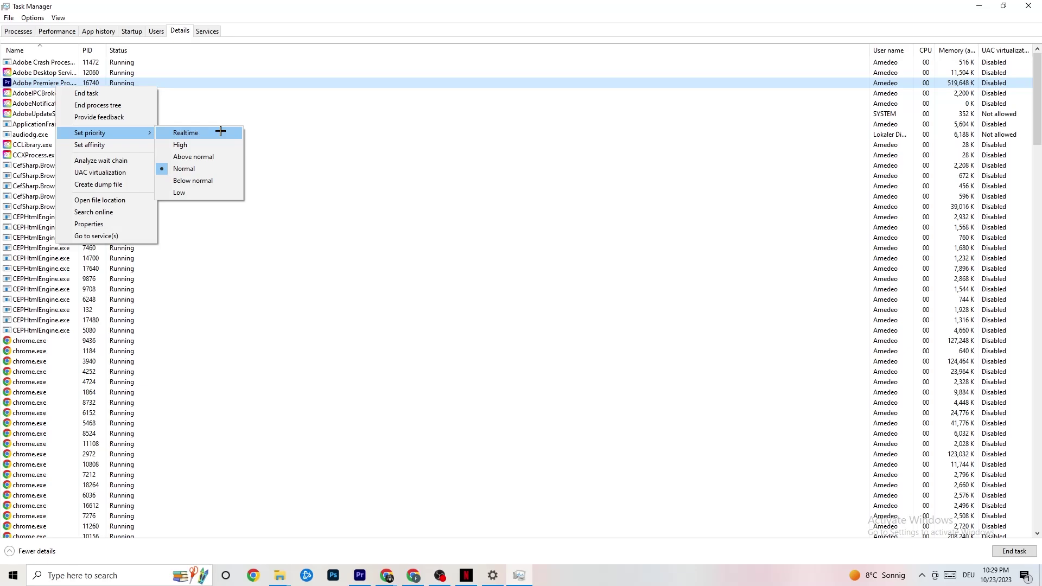
pyautogui.click(277, 116)
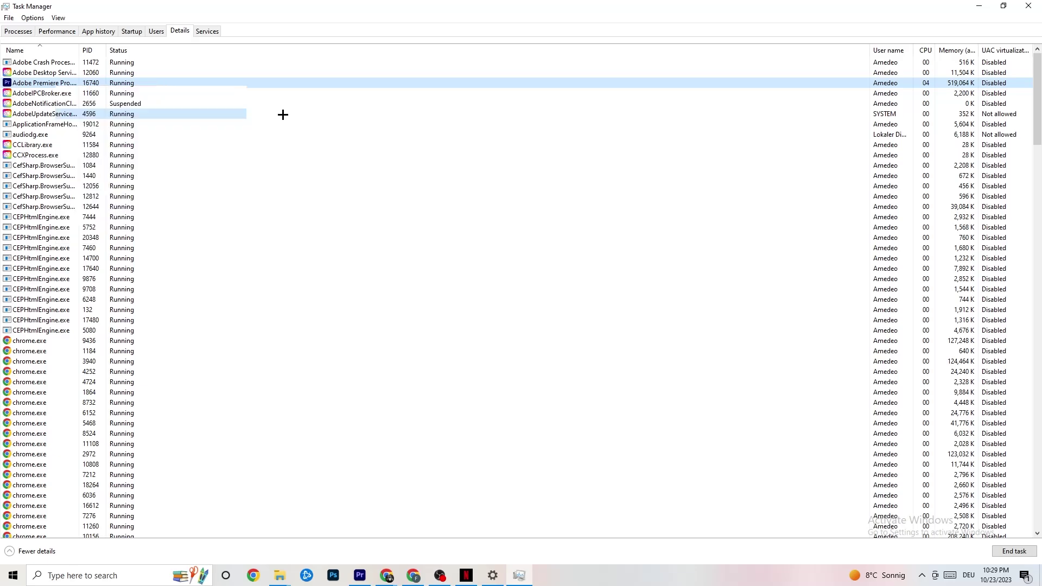
pyautogui.click(281, 113)
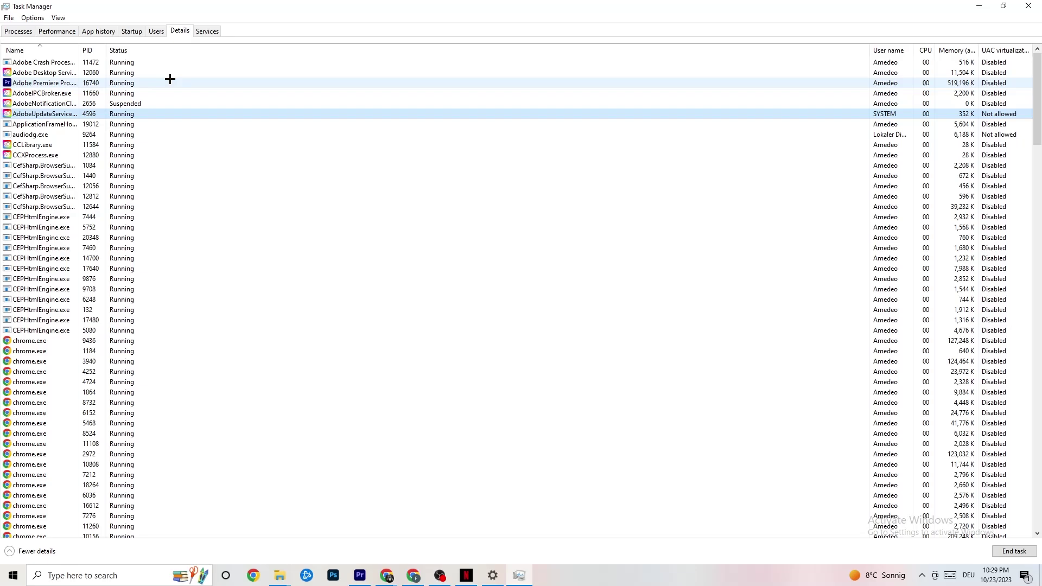
# On the Startup tab, check Razer Synapse's options and close them, keeping it Enabled.
pyautogui.click(132, 31)
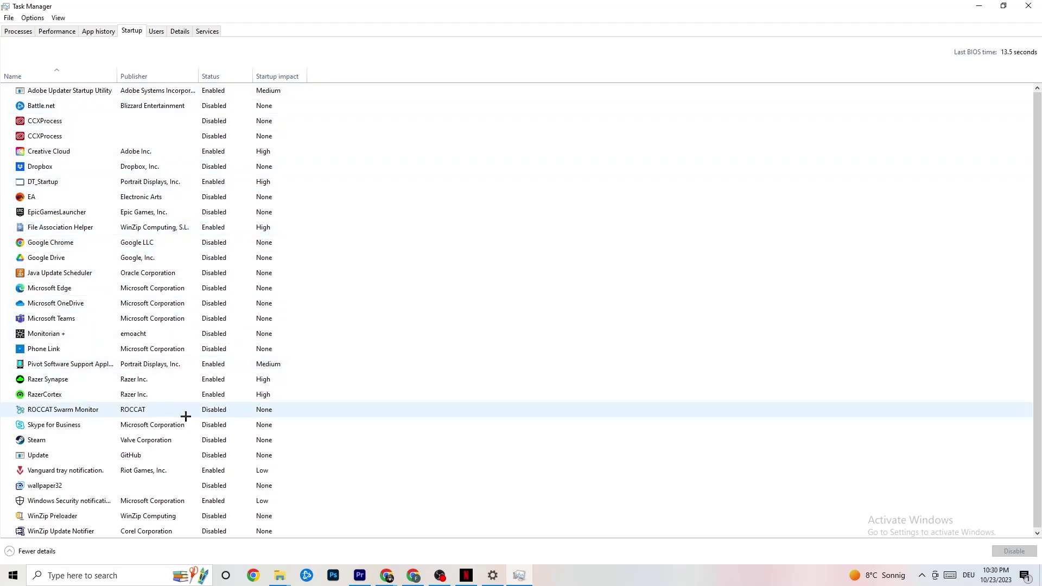
pyautogui.rightClick(211, 380)
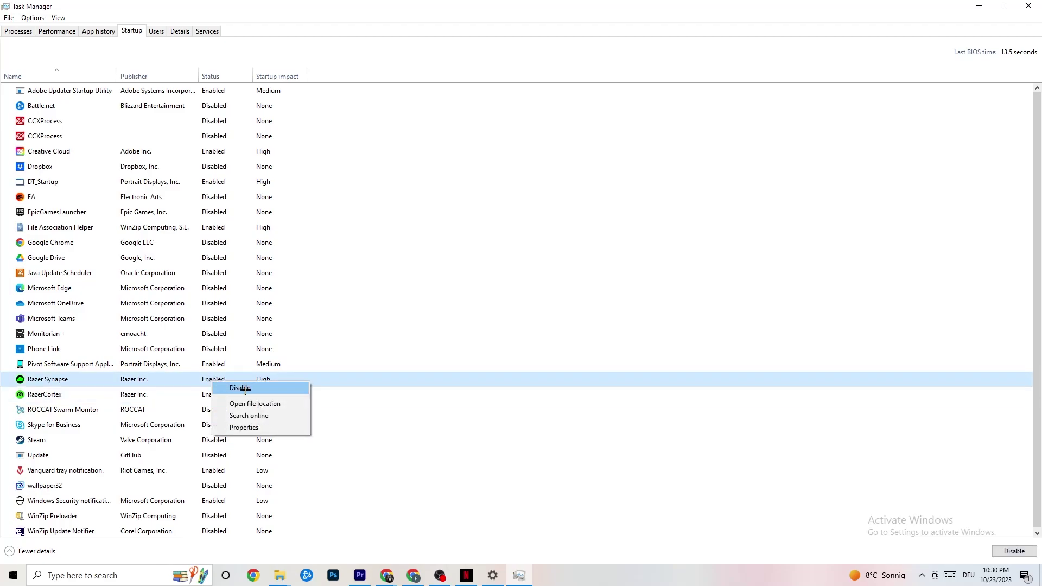
pyautogui.click(537, 55)
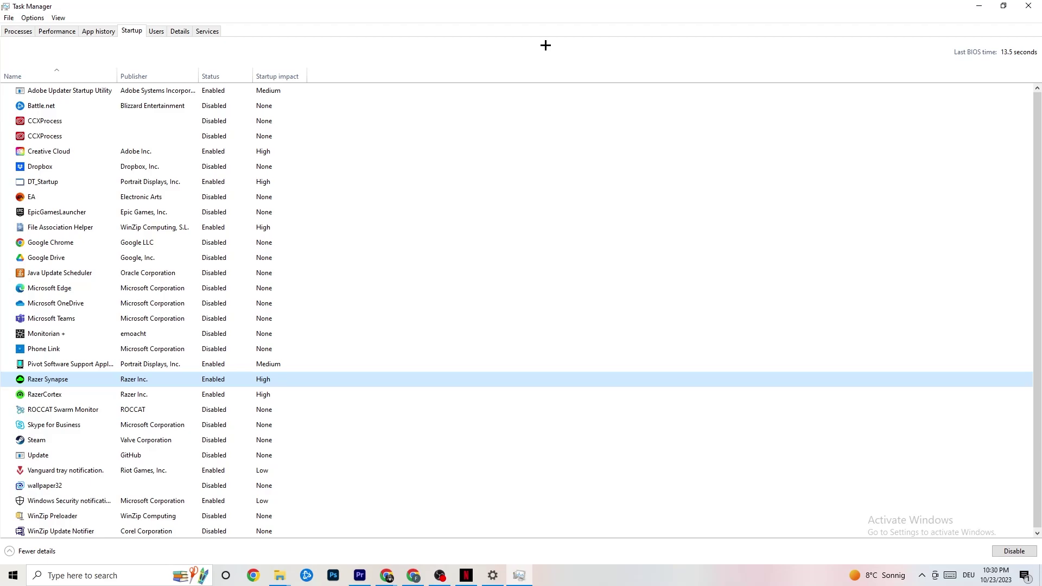
# Close Task Manager and open System settings from the Start menu.
pyautogui.click(1023, 4)
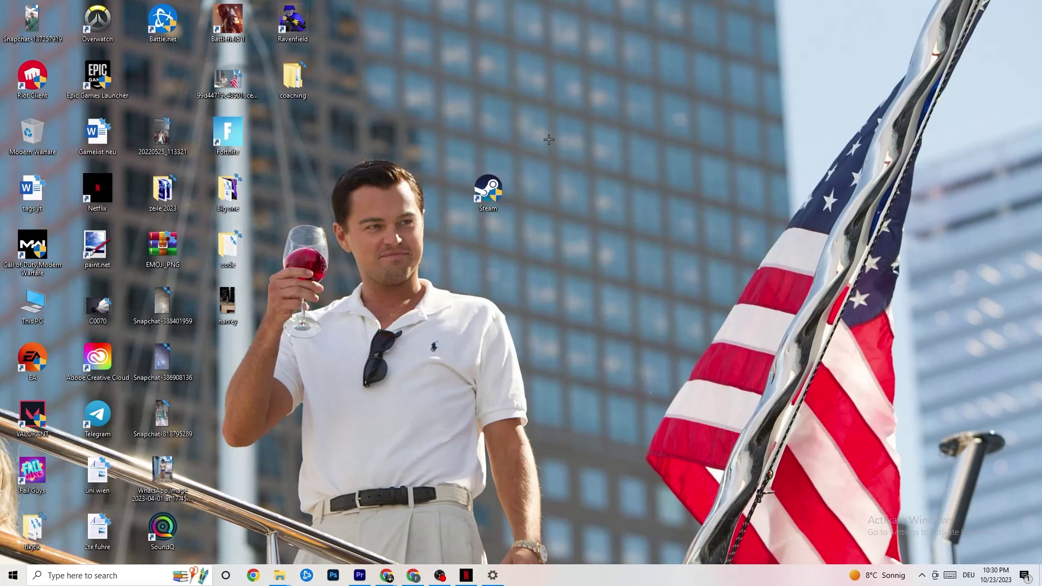
pyautogui.click(9, 580)
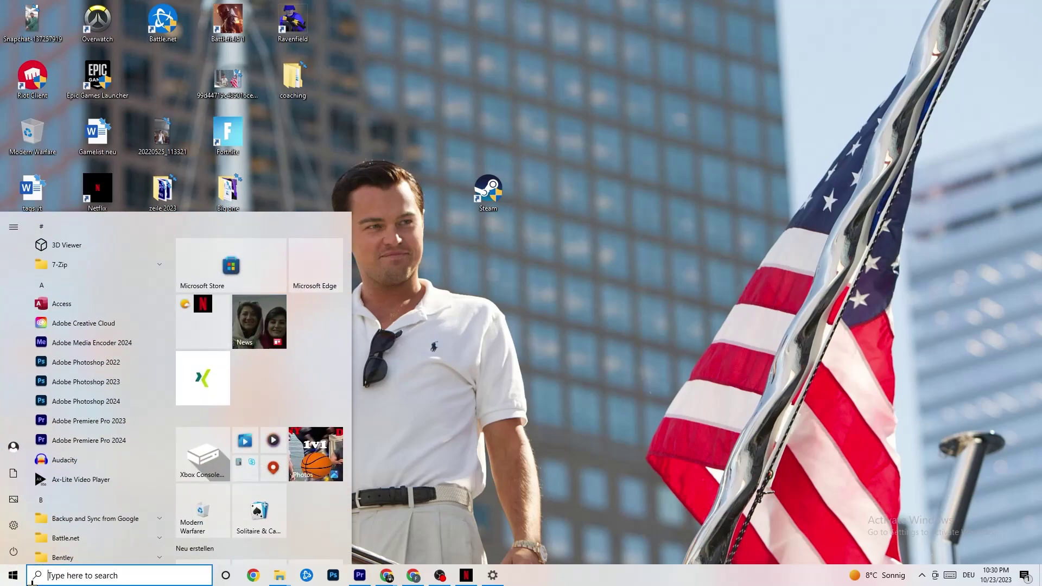
pyautogui.click(14, 525)
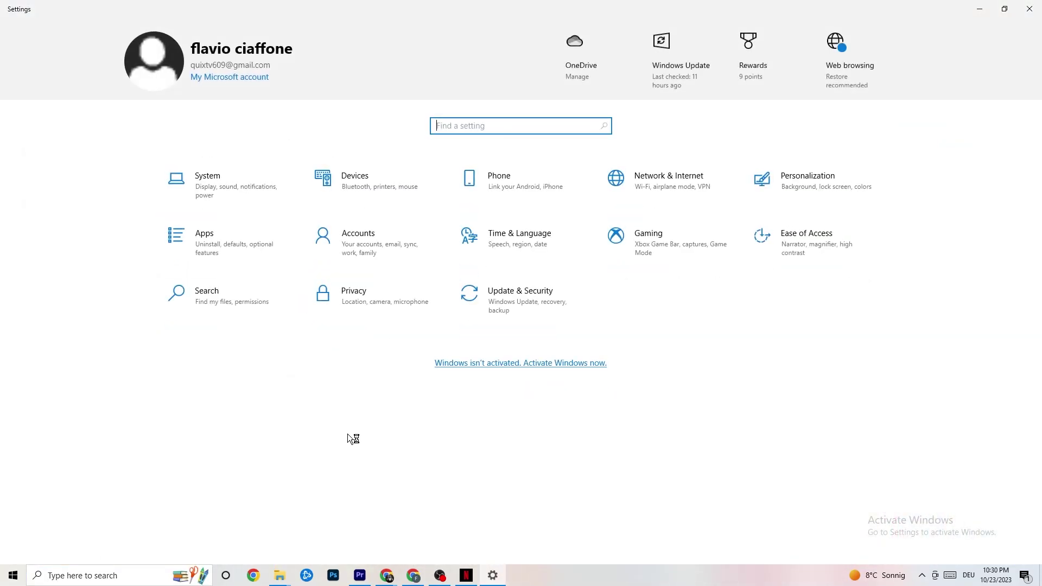
pyautogui.click(227, 182)
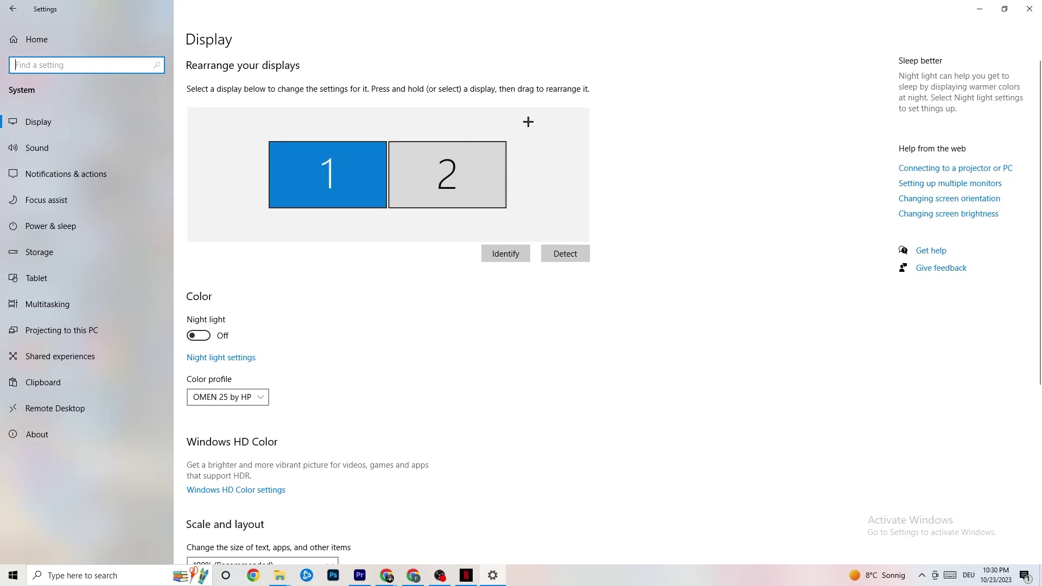
# Confirm display scale stays at 100% (Recommended), then go to Power & sleep.
pyautogui.scroll(-5, 507, 120)
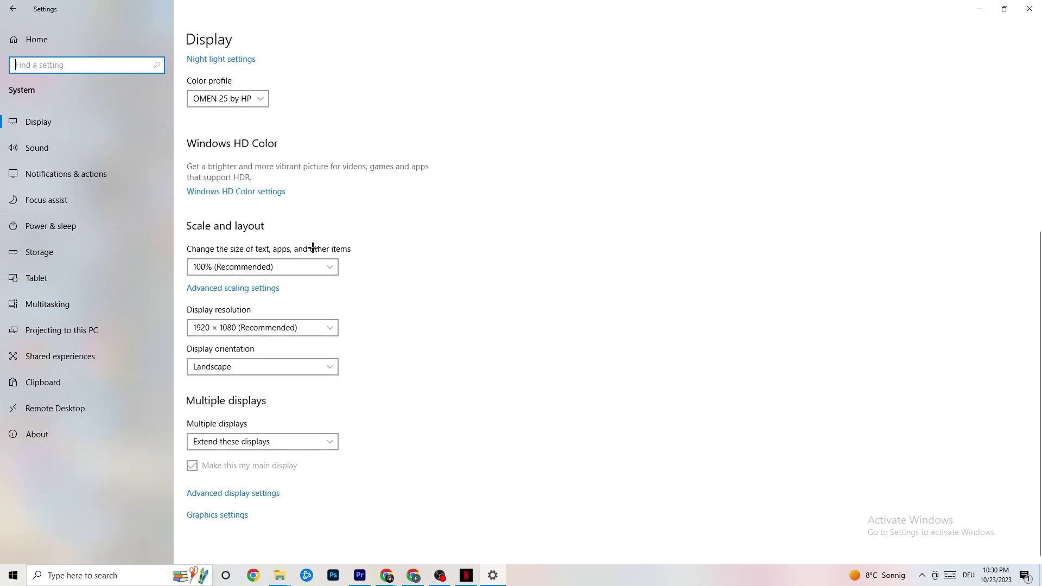
pyautogui.click(302, 266)
pyautogui.click(416, 215)
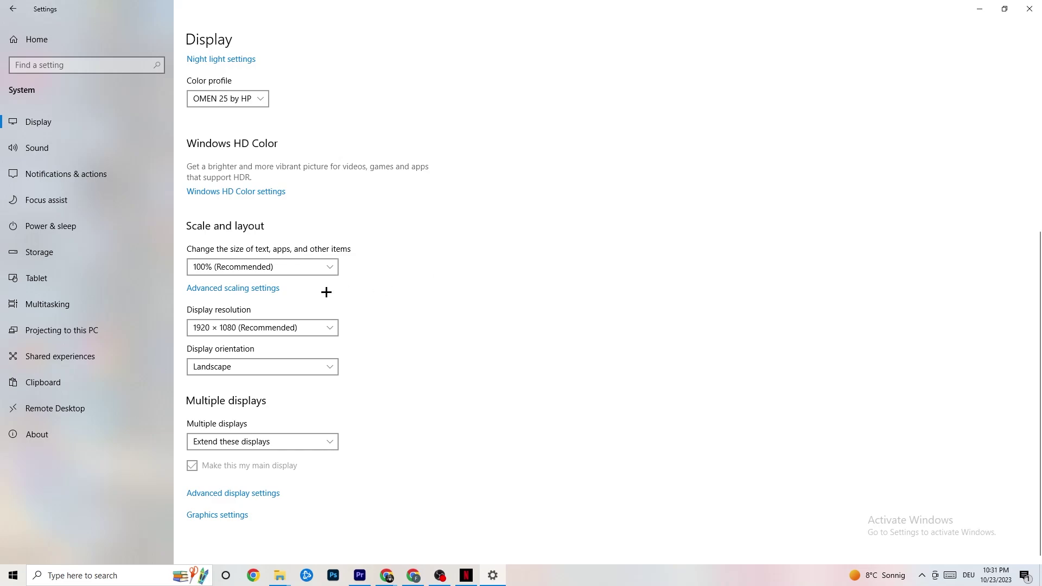
pyautogui.click(65, 224)
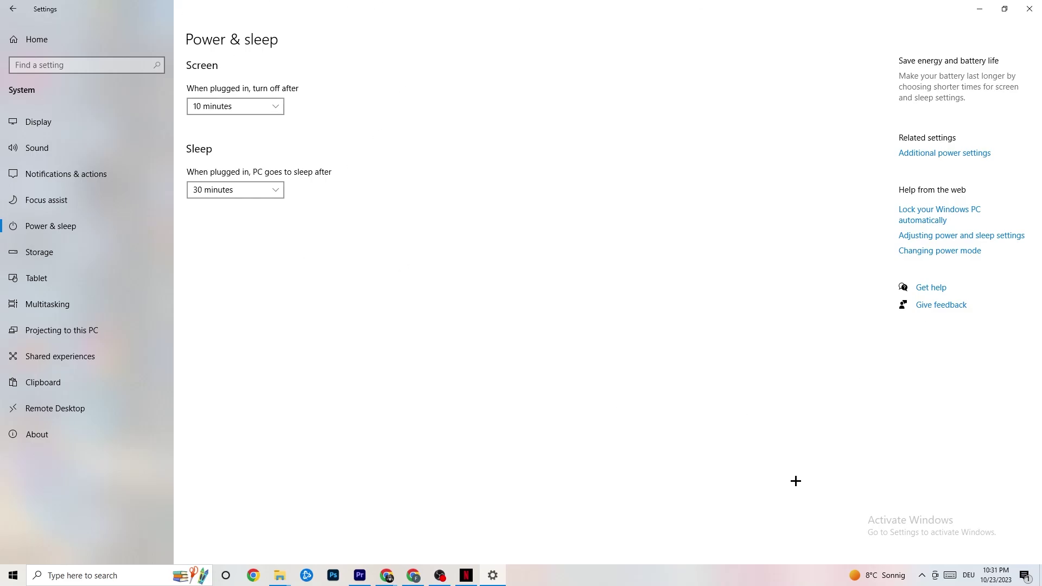
# Review the power plans in Power Options, leaving Balanced (recommended) active.
pyautogui.click(963, 153)
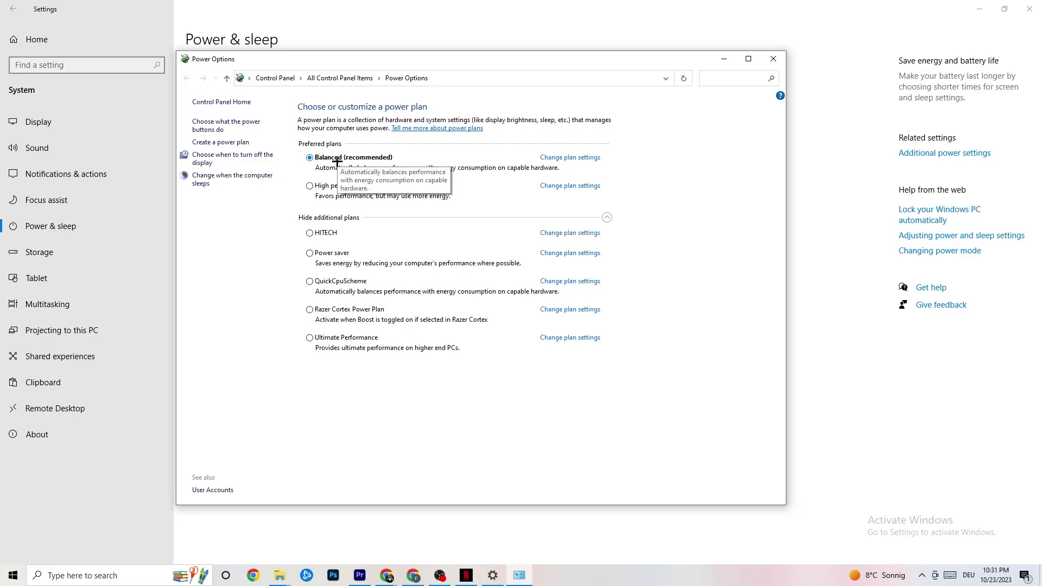
pyautogui.click(772, 59)
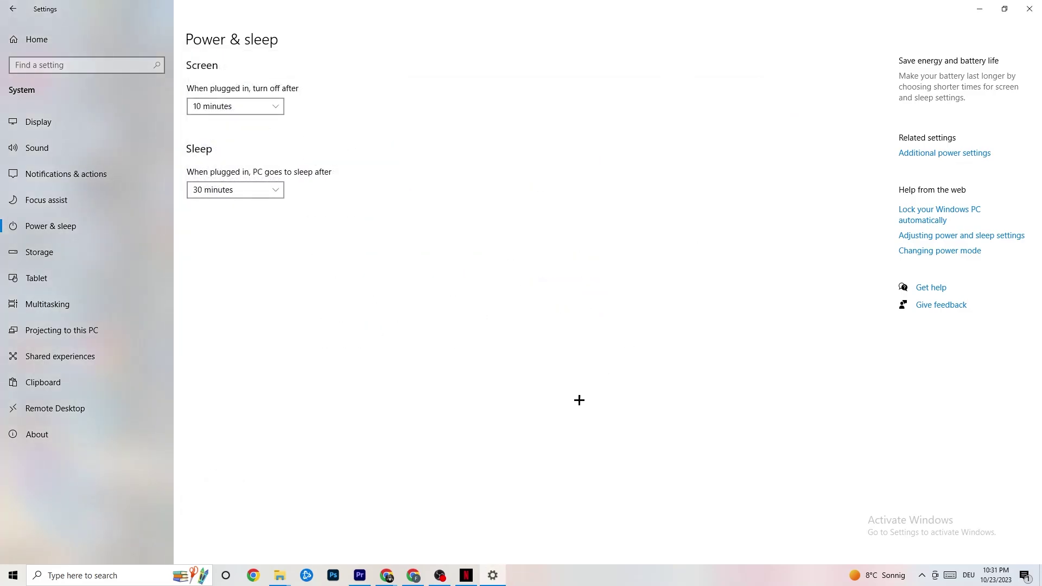
# Open Storage Sense configuration, keeping Every week runs and a 14-day recycle bin period.
pyautogui.click(82, 260)
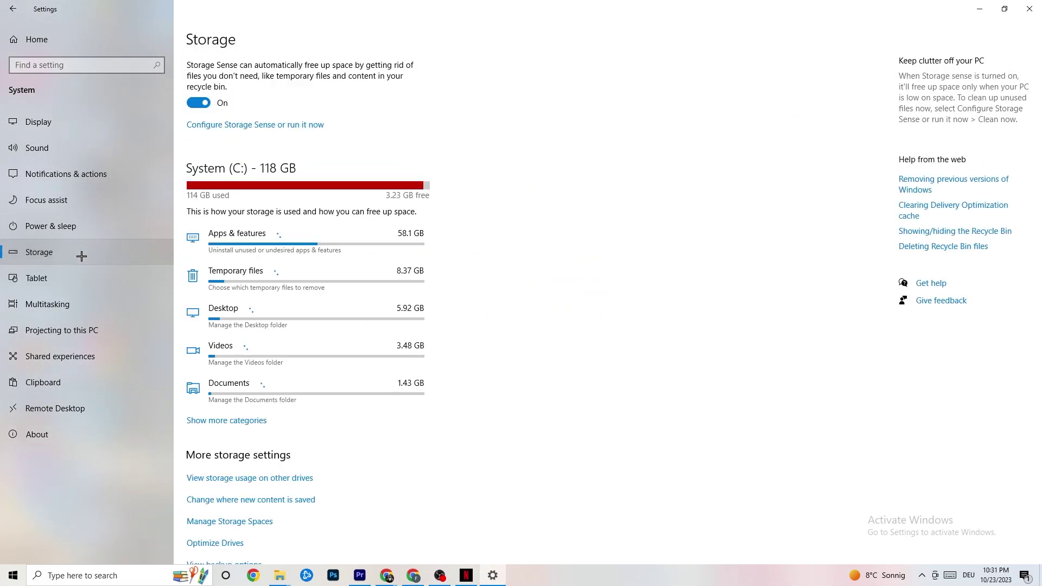
pyautogui.click(246, 126)
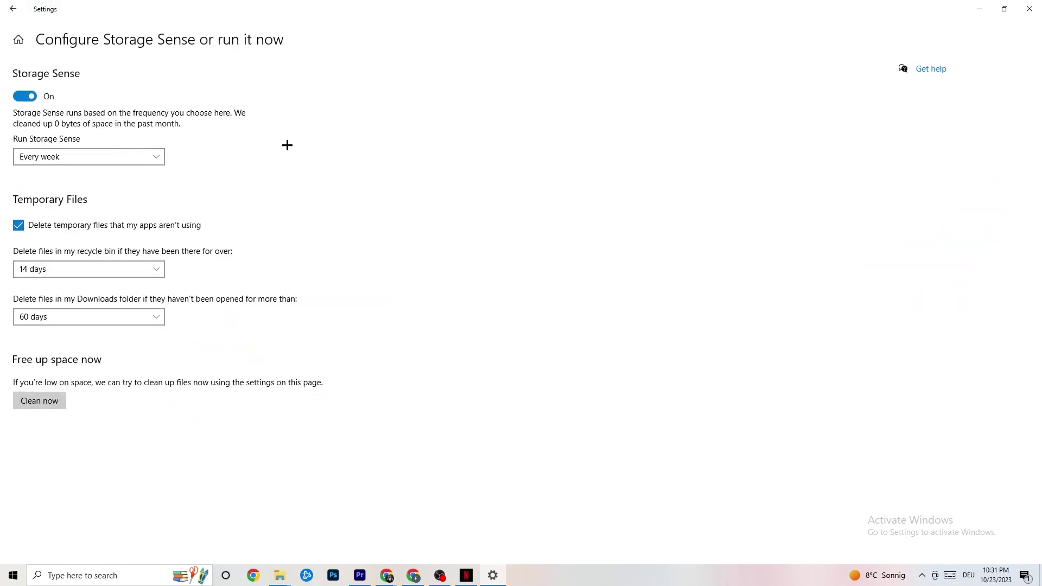
pyautogui.click(146, 159)
pyautogui.click(116, 158)
pyautogui.click(103, 158)
pyautogui.click(241, 225)
pyautogui.click(121, 267)
pyautogui.click(383, 215)
# Return to the Settings home page and open the Gaming settings.
pyautogui.click(11, 7)
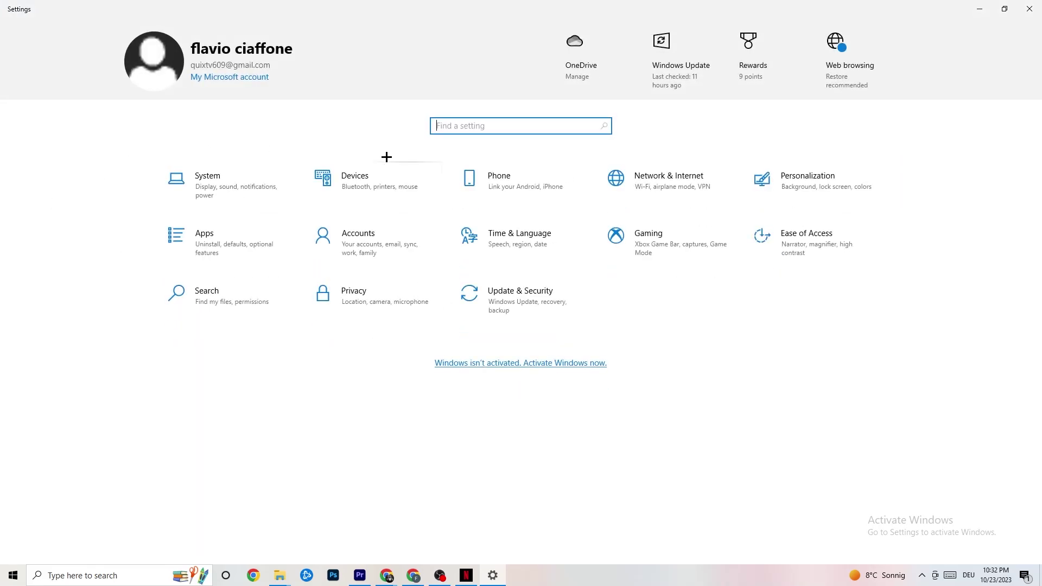
pyautogui.click(694, 248)
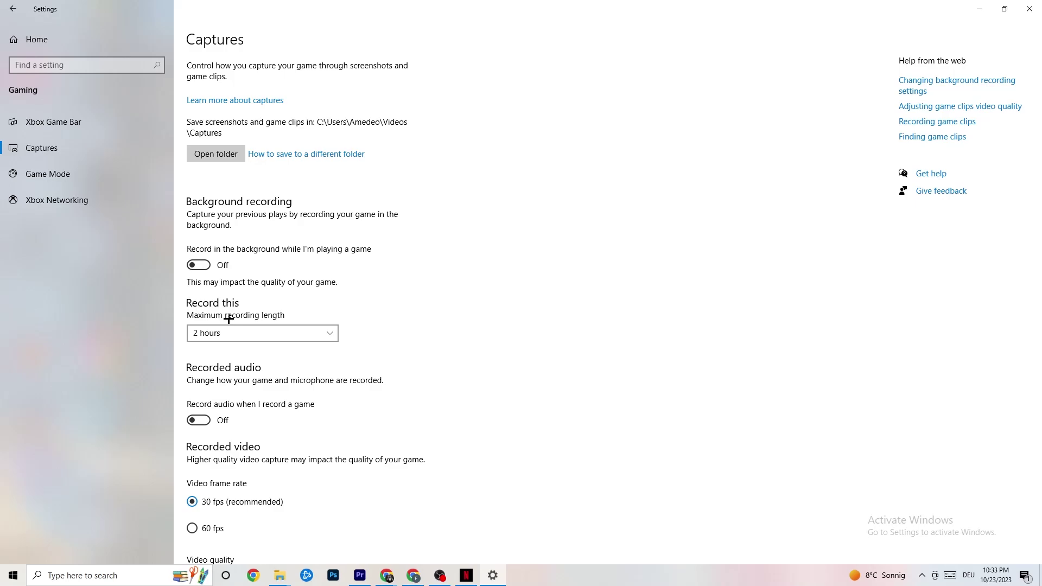
# Check that Game Mode is switched on, then head back to the Settings home page.
pyautogui.click(96, 178)
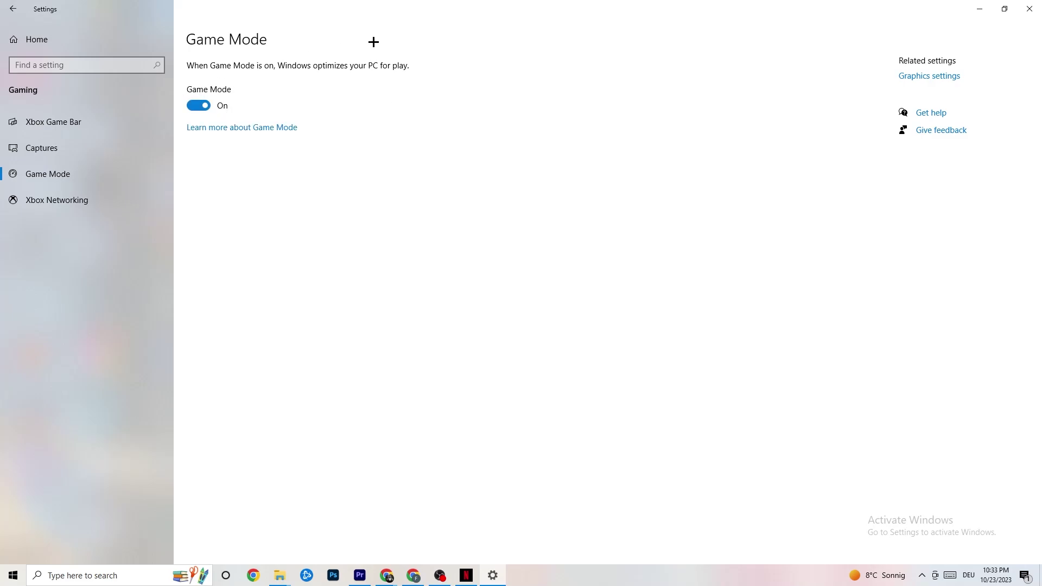
pyautogui.click(13, 9)
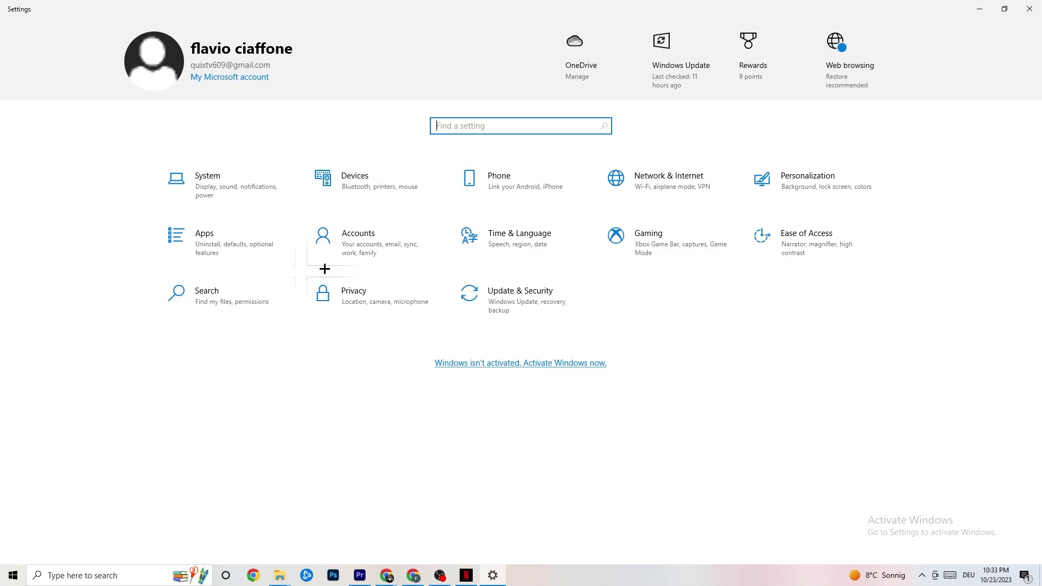
# Check Troubleshoot under Update & Security, then return to Windows Update, which reports the PC up to date.
pyautogui.click(546, 310)
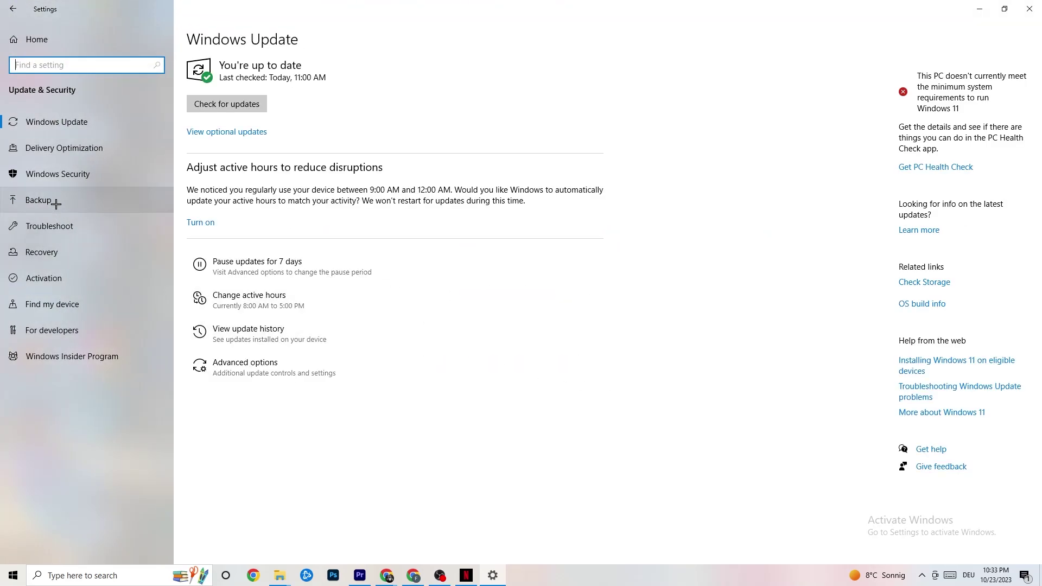
pyautogui.click(59, 221)
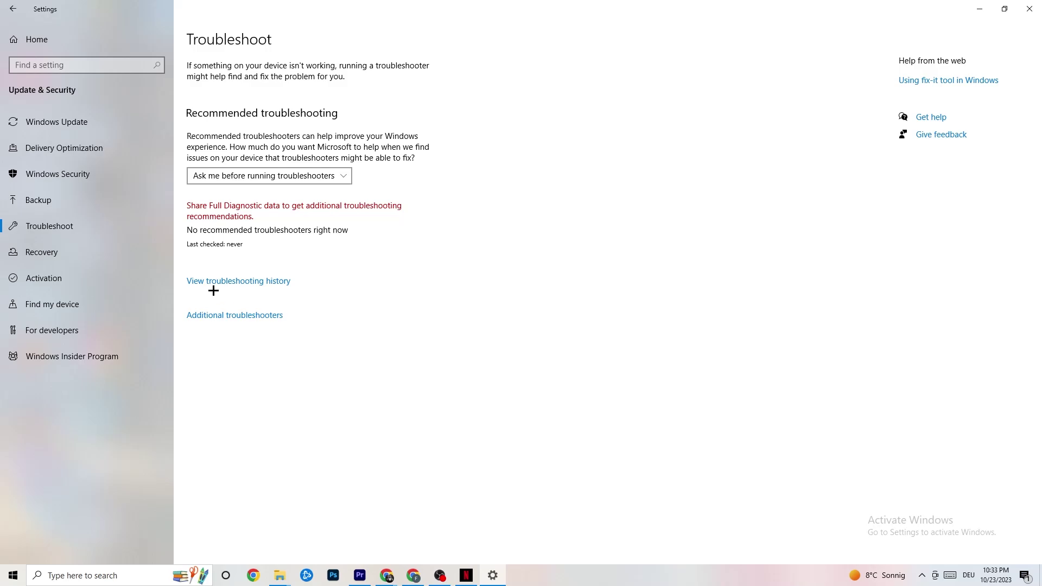
pyautogui.click(85, 123)
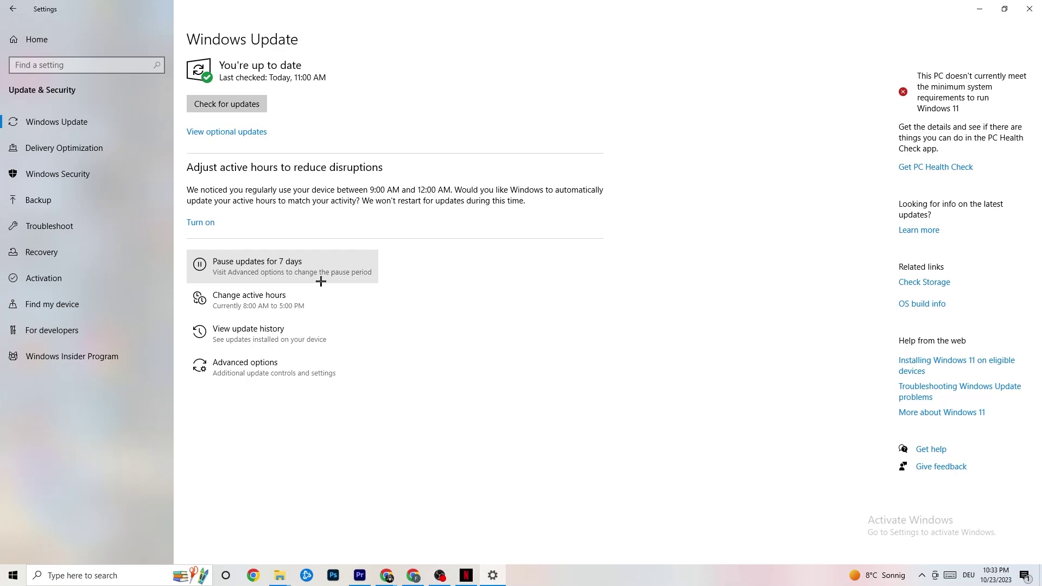